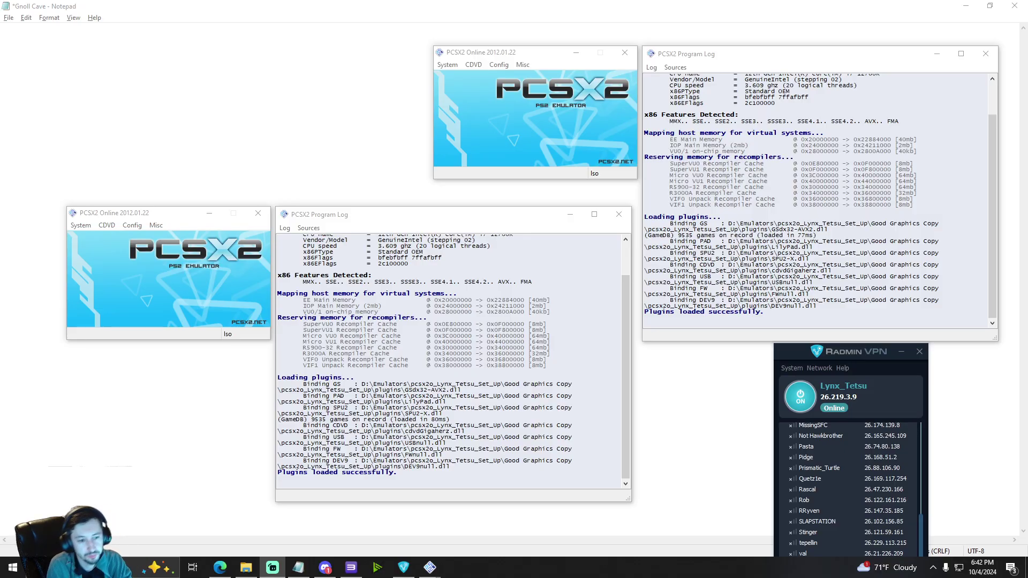
Review the list of BIOS roms and the selected USA v01.60 entry in the Plugin/BIOS selector, leaving it unchanged.
left_click(473, 65)
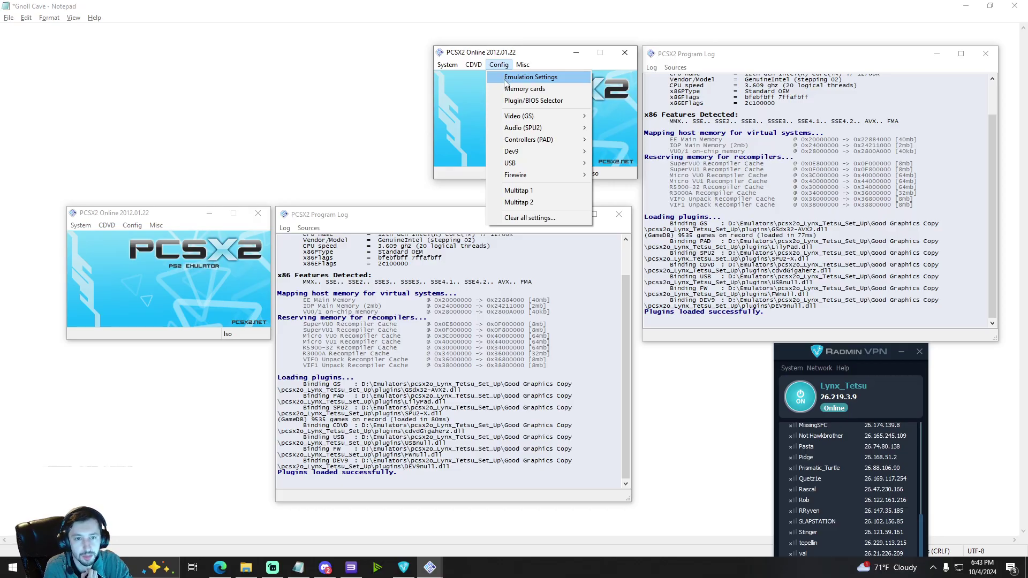
left_click(495, 69)
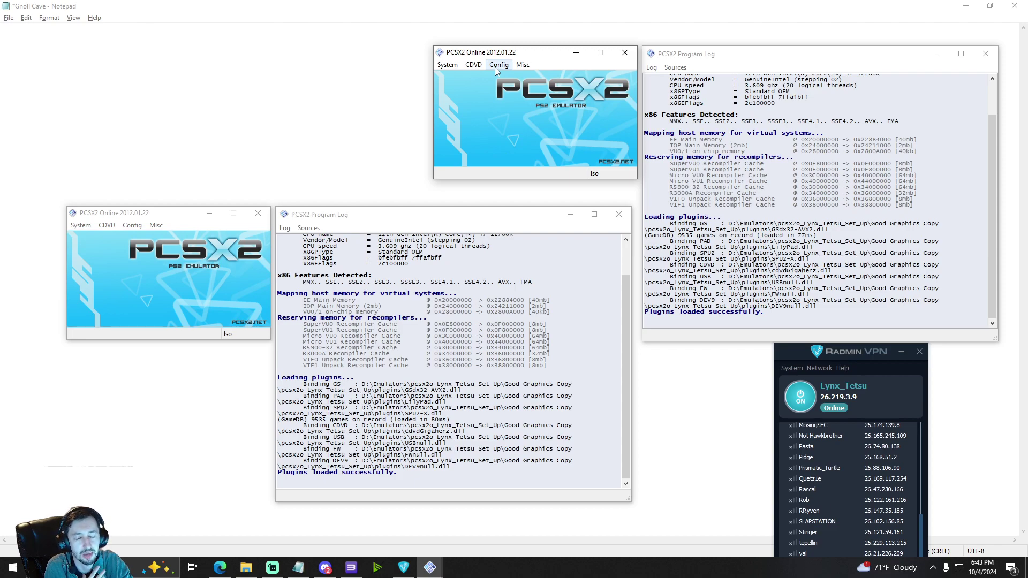
left_click(495, 68)
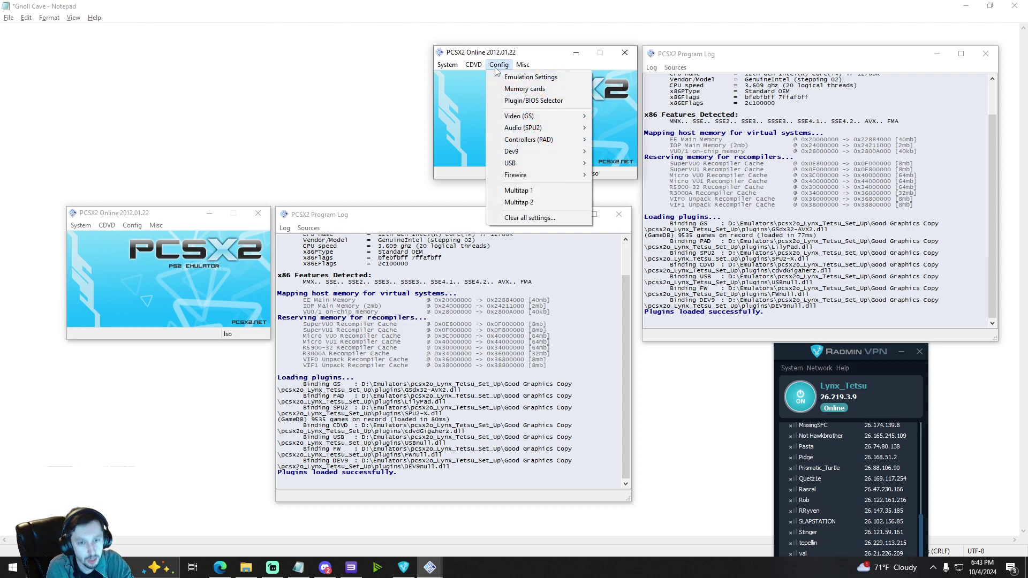
left_click(516, 101)
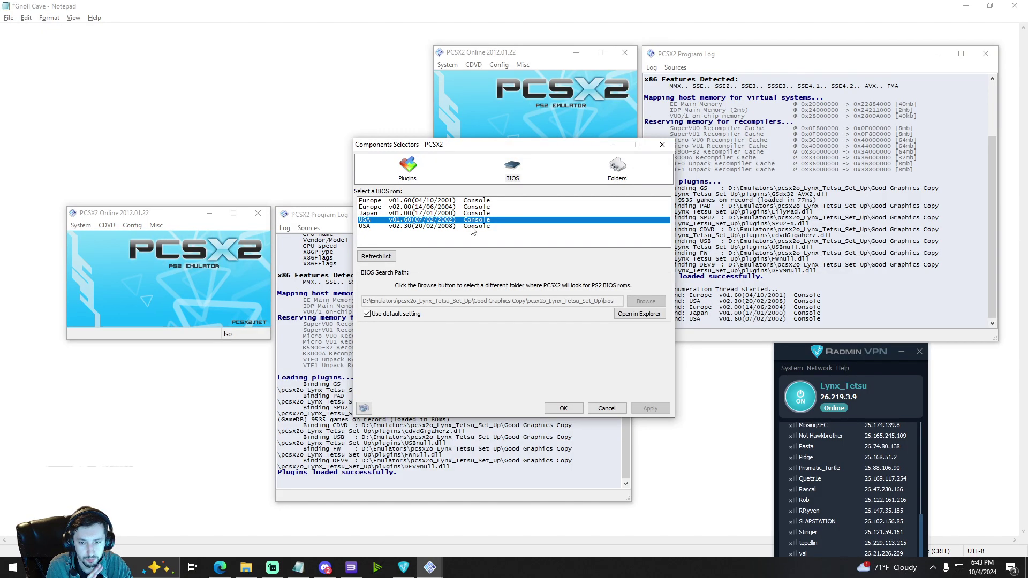
left_click(601, 409)
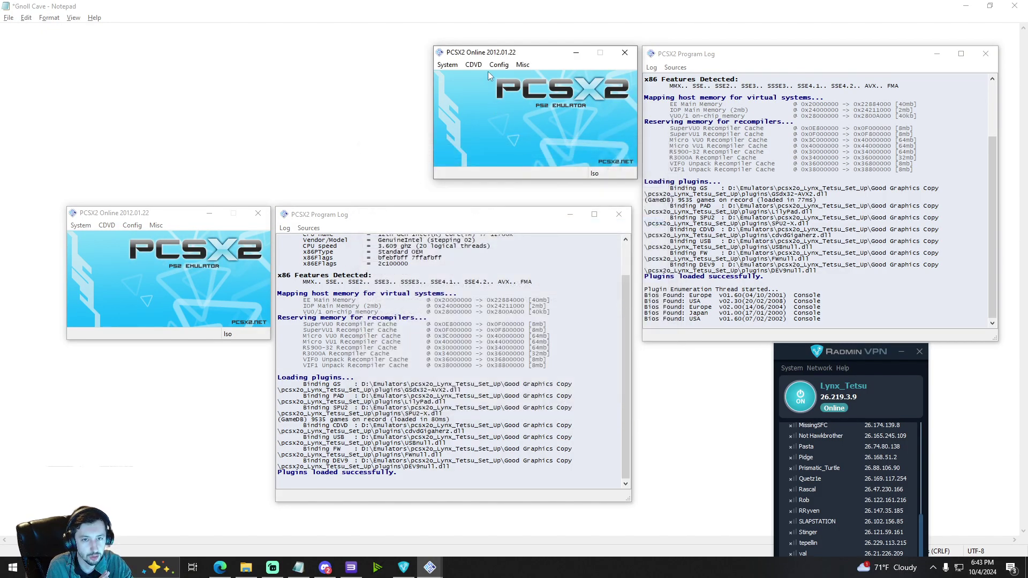
left_click(498, 65)
left_click(522, 99)
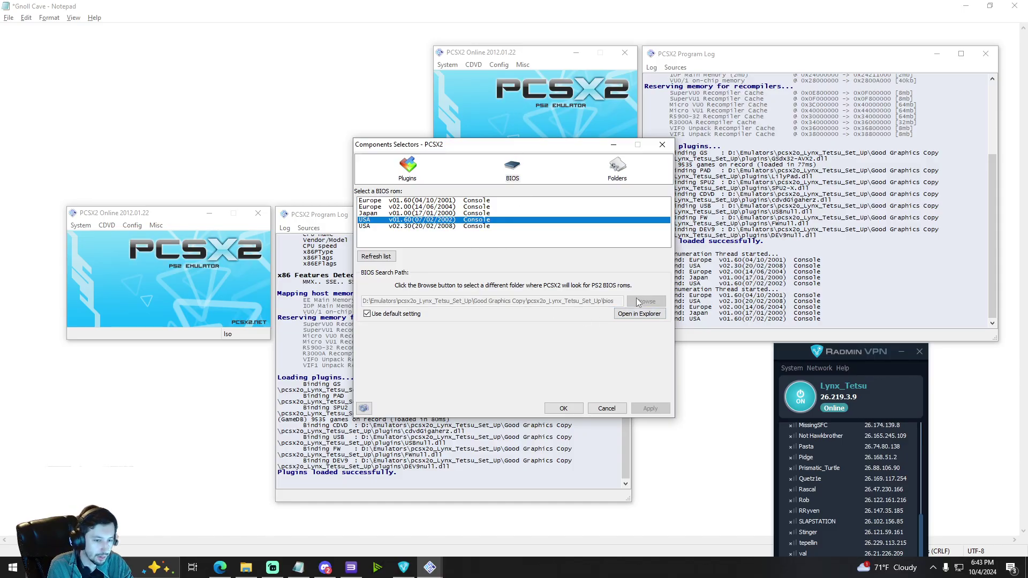
left_click(607, 409)
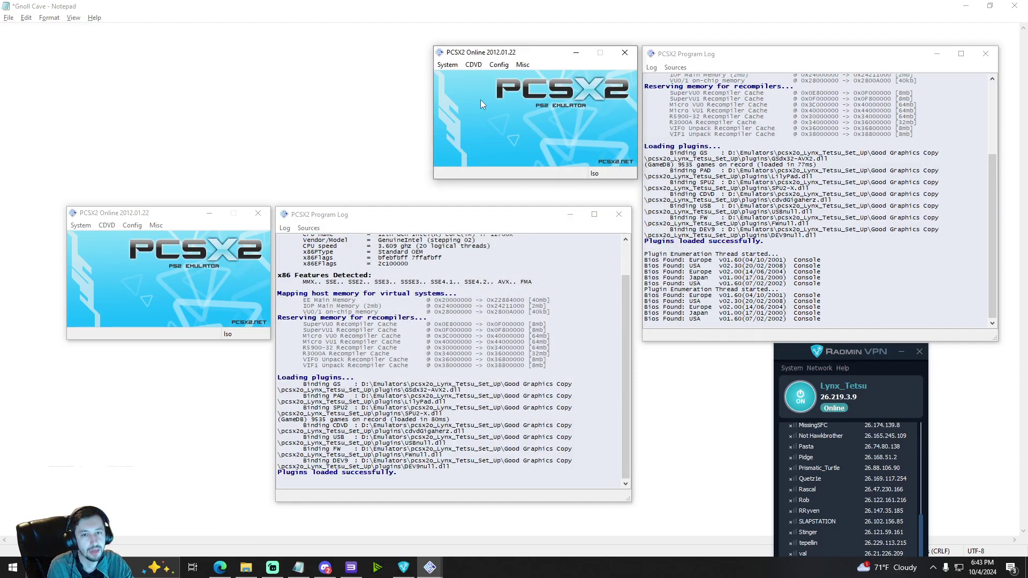
Review the memory cards assigned to the PS2 ports in the memory card manager, leaving them unchanged.
left_click(498, 66)
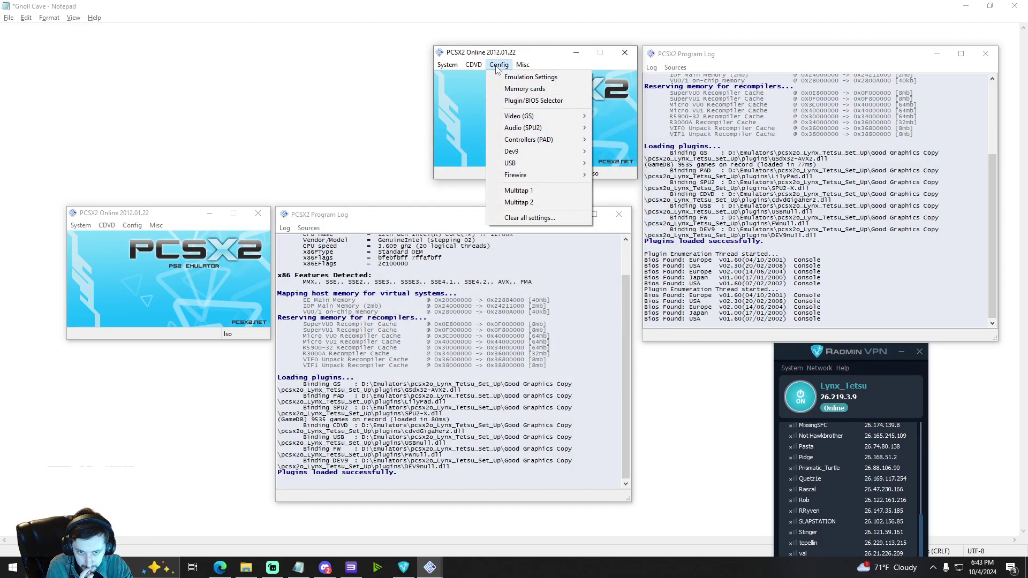
left_click(513, 94)
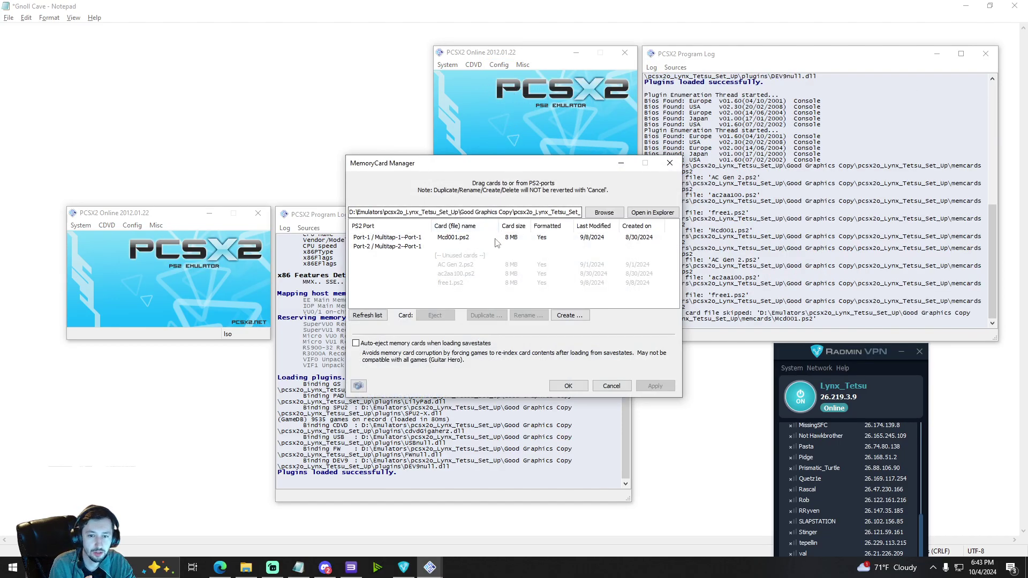
left_click(611, 387)
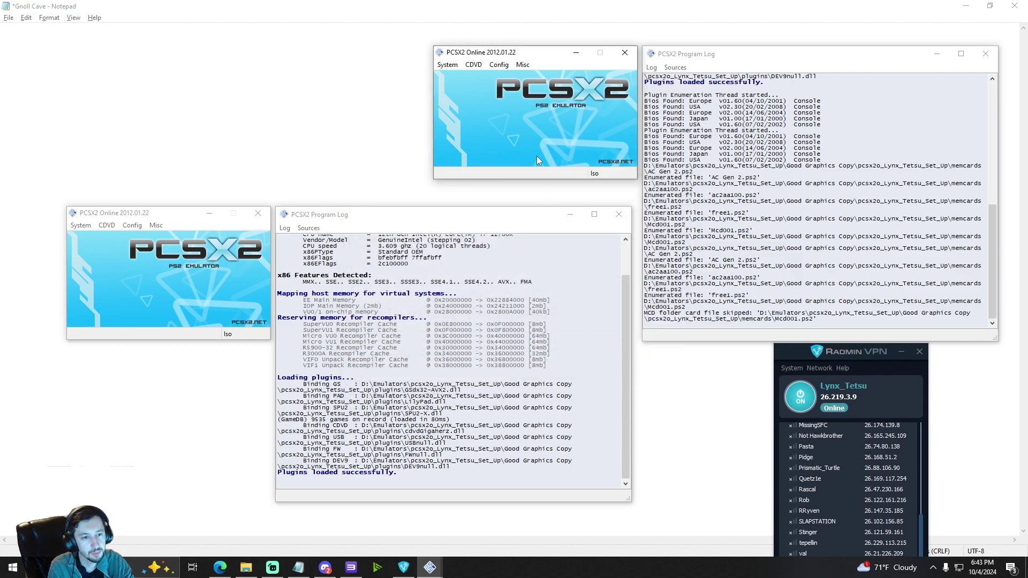
Examine the Pad 1 controller bindings in the LilyPad plugin settings and return to its button-assignment controls.
left_click(495, 65)
mouse_move(521, 142)
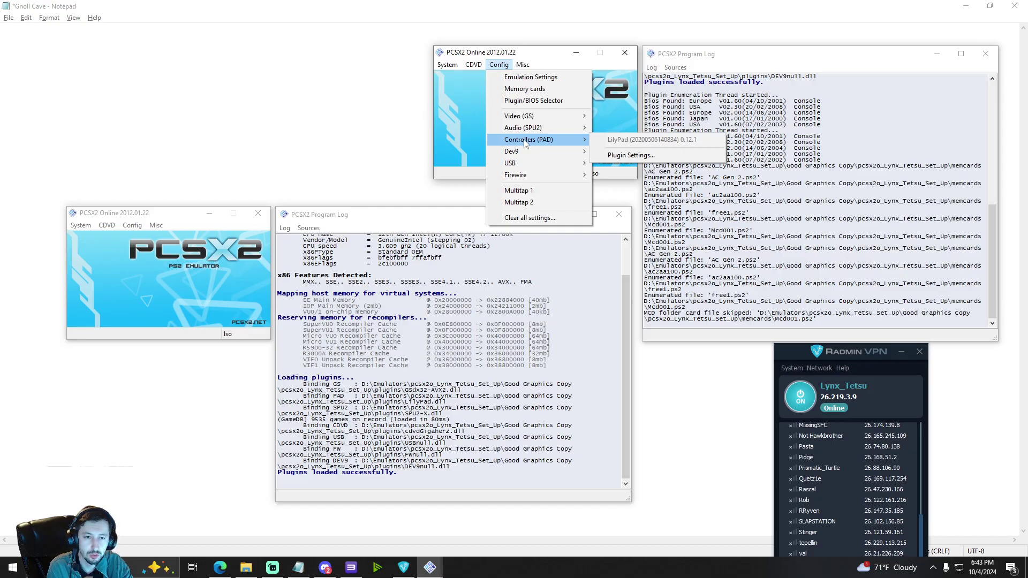
left_click(631, 155)
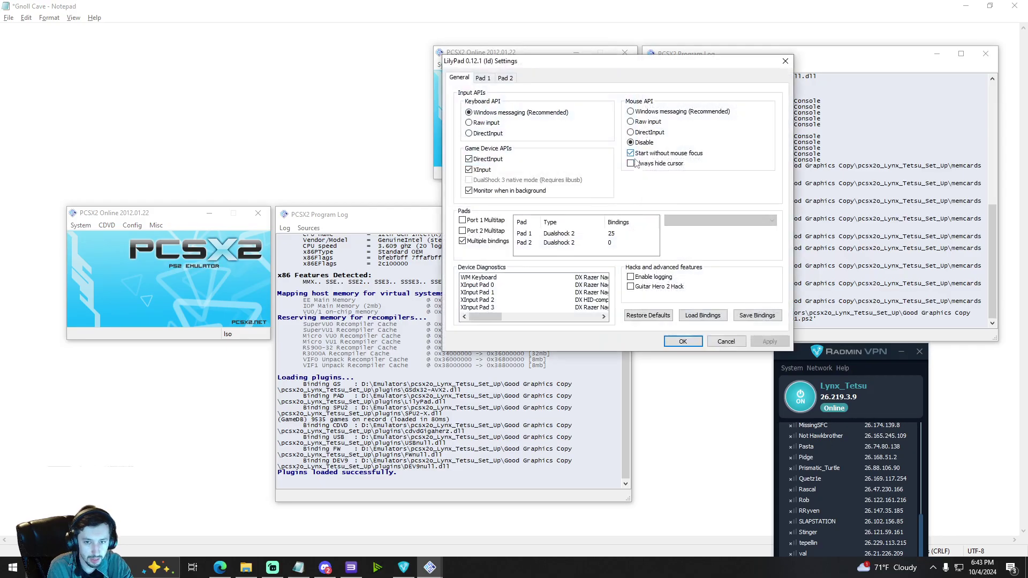
left_click(483, 78)
right_click(486, 194)
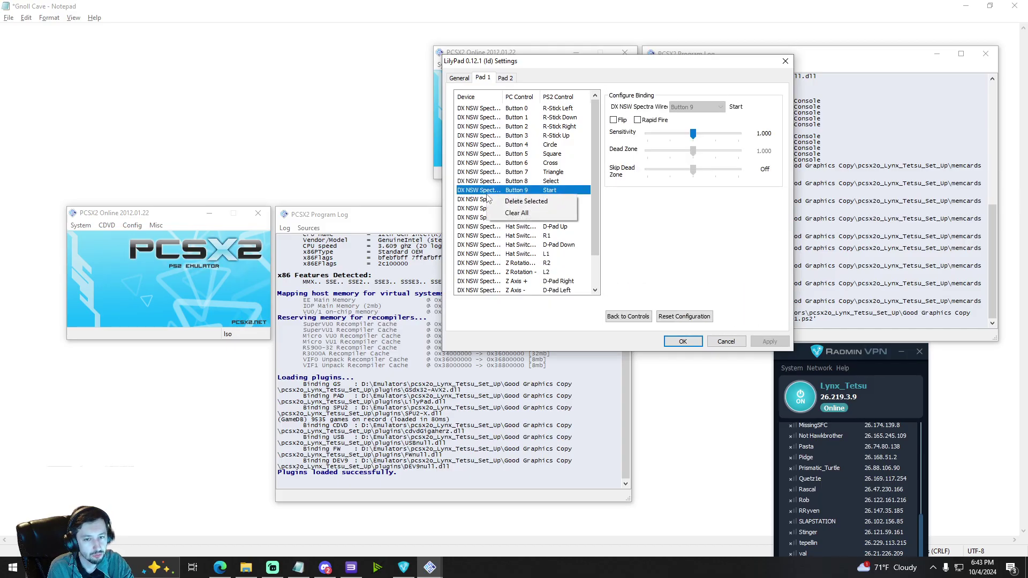
left_click(547, 330)
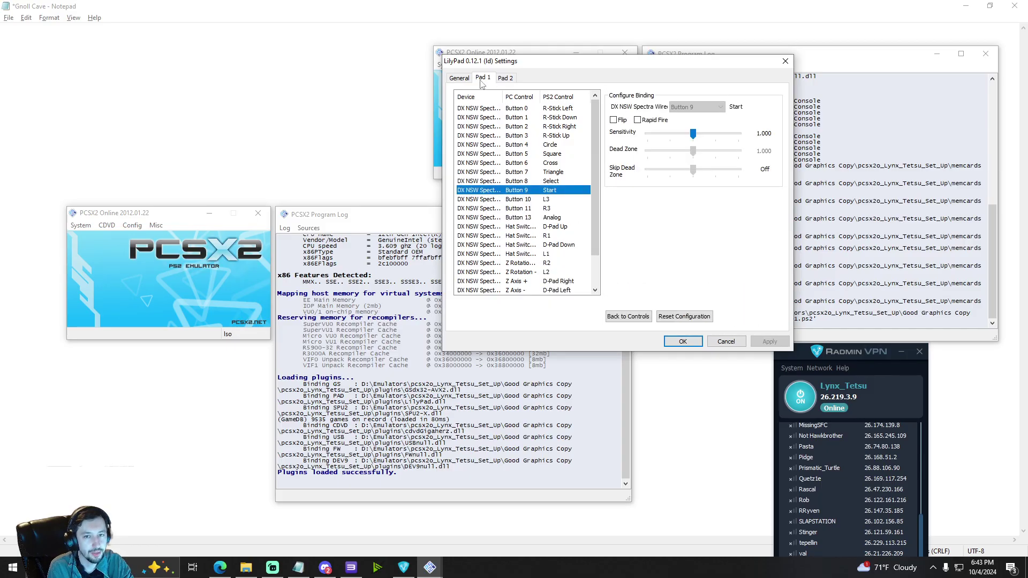
left_click(503, 108)
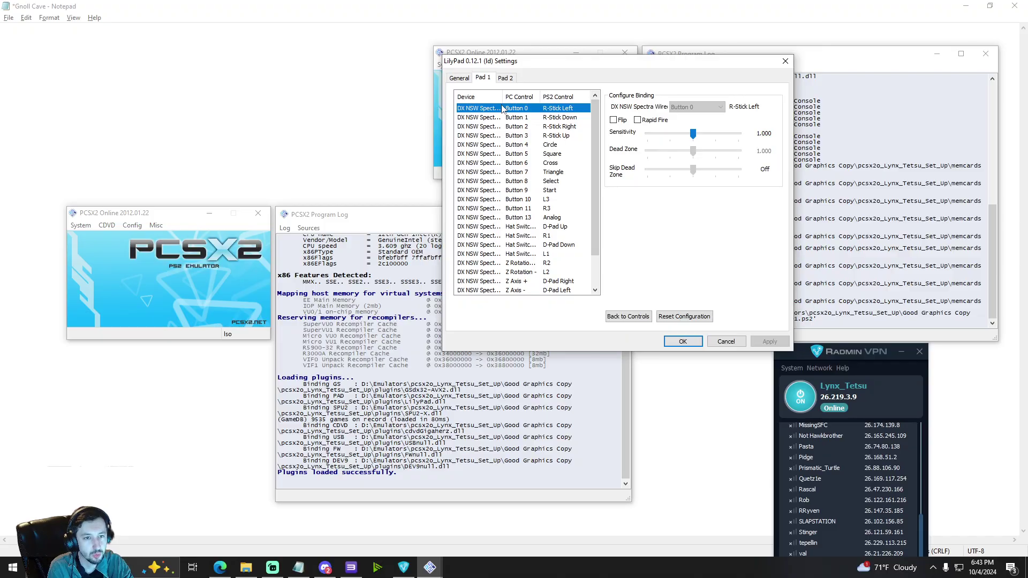
left_click(626, 316)
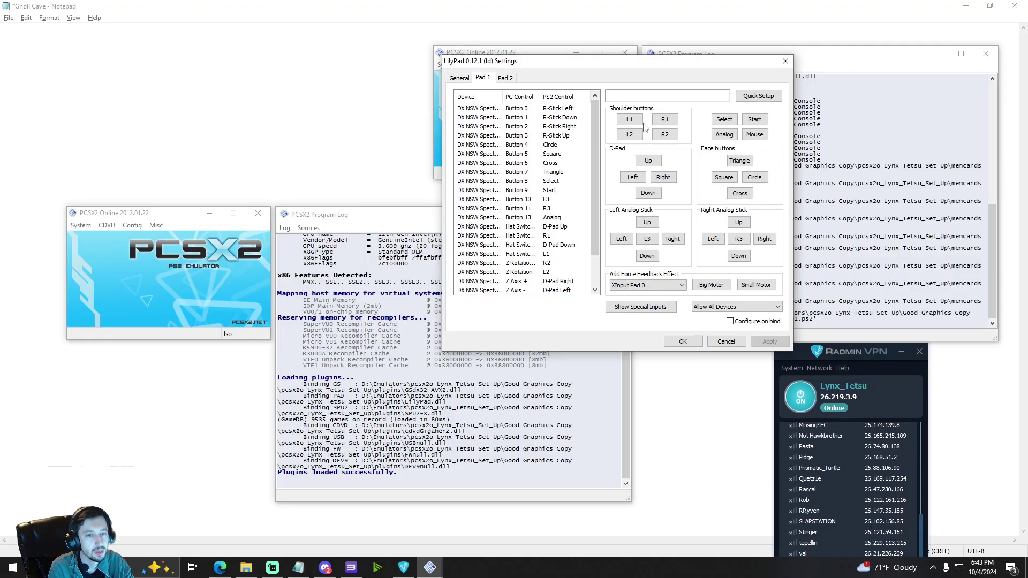
View the existing AC2.lily file among the saved LilyPad bindings, and leave the controller settings without saving.
left_click(461, 78)
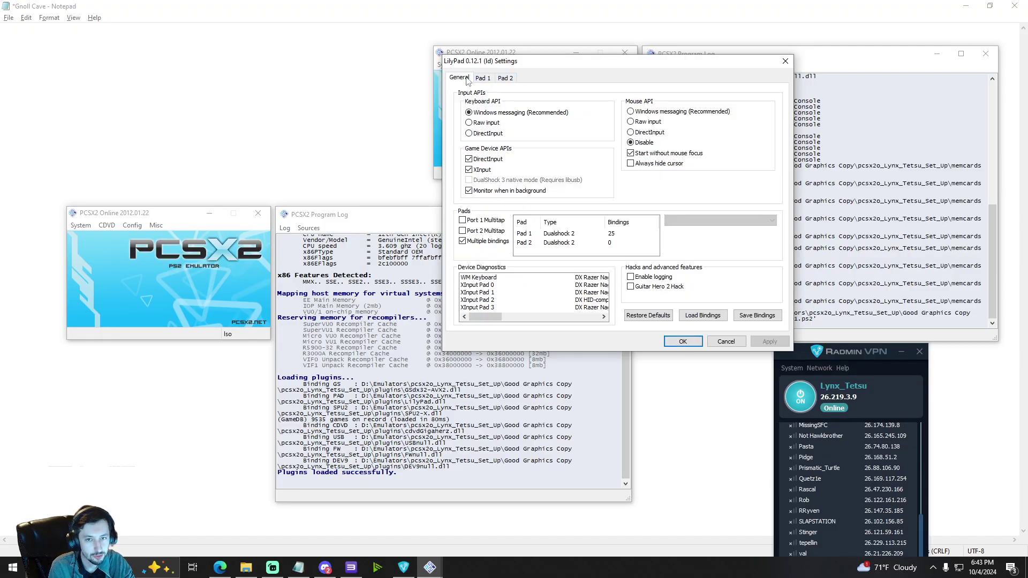
left_click(758, 315)
left_click(573, 143)
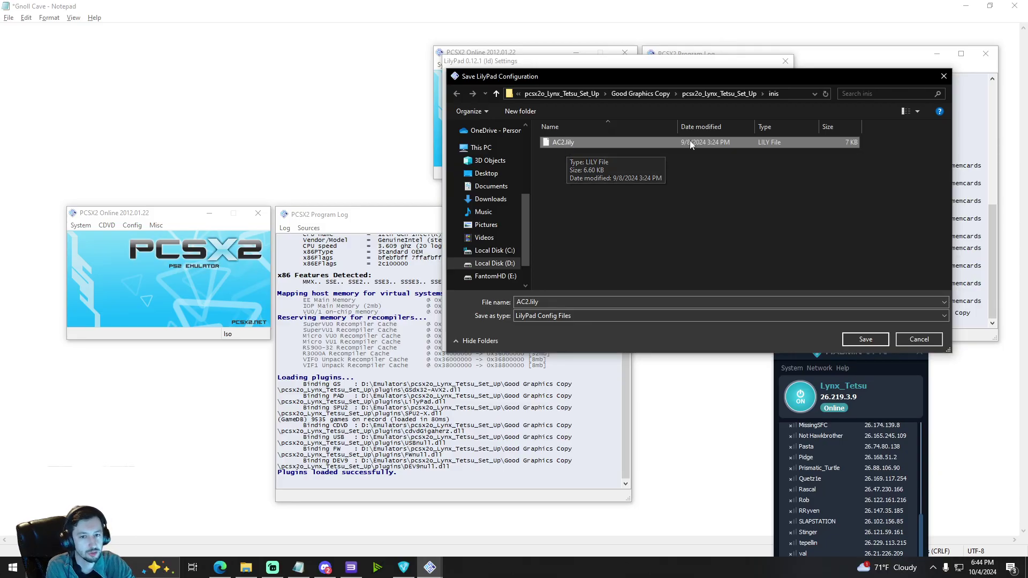
left_click(919, 339)
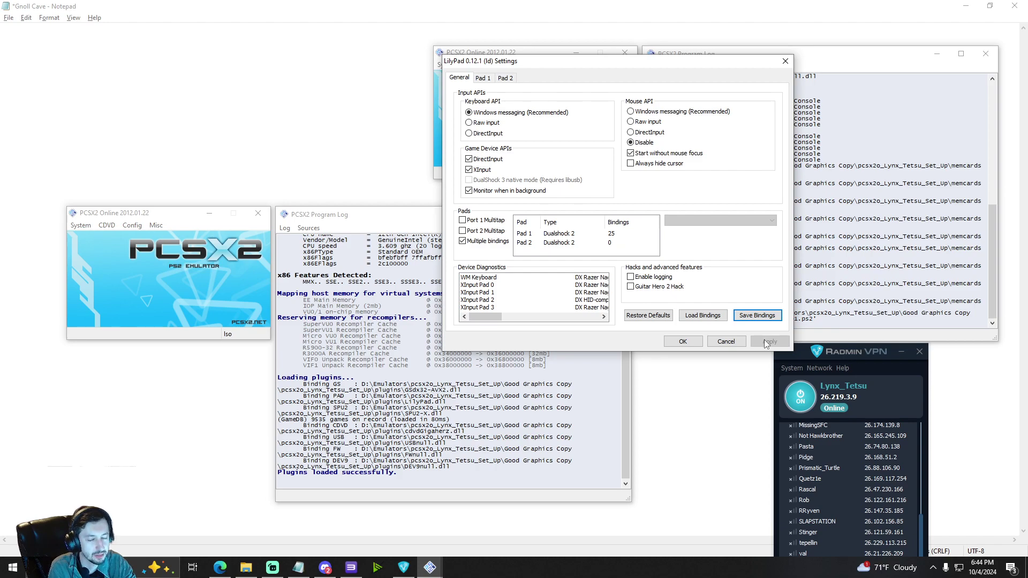
left_click(729, 343)
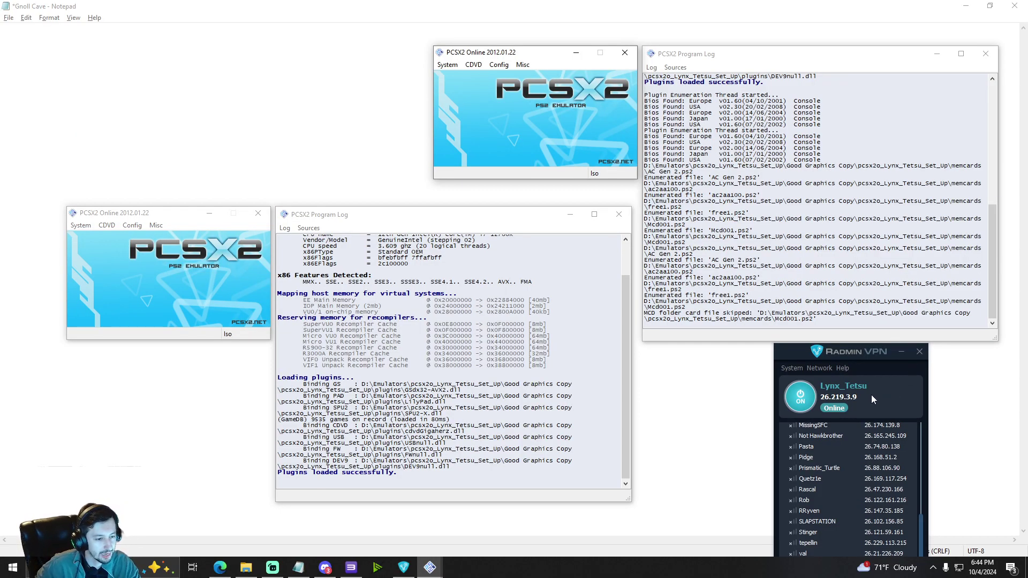
Copy this computer's own VPN IP address from Radmin VPN.
left_click(857, 397)
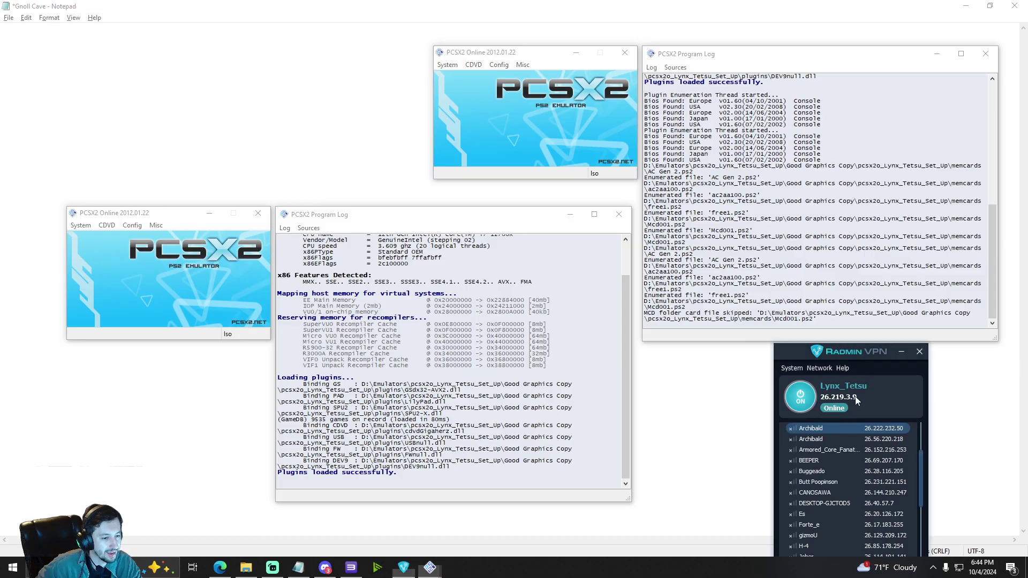
left_click_drag(821, 397, 858, 397)
key("ctrl+c")
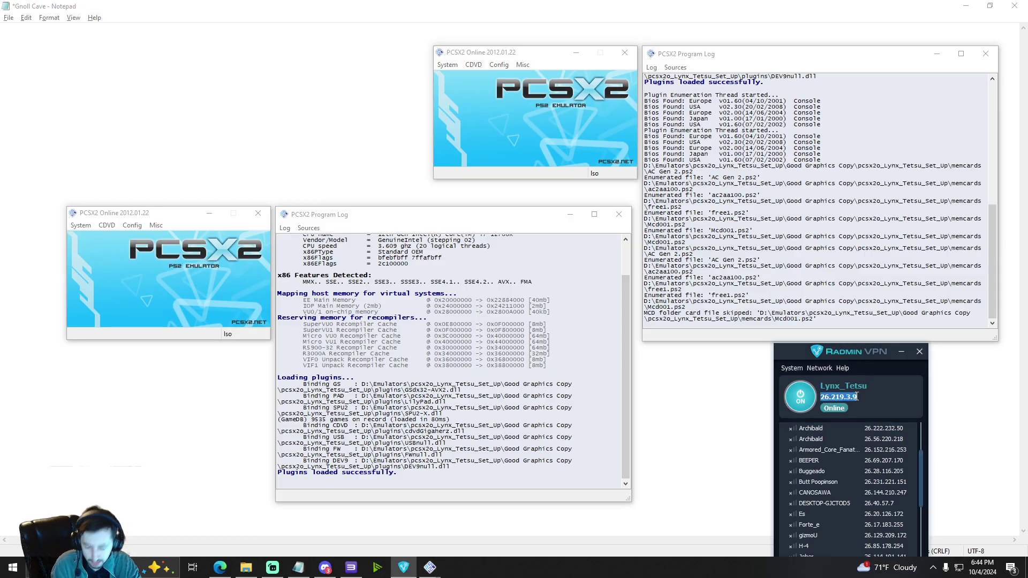
Host a Netplay game on local port 7500 from the first emulator instance and move its game window aside.
left_click(448, 64)
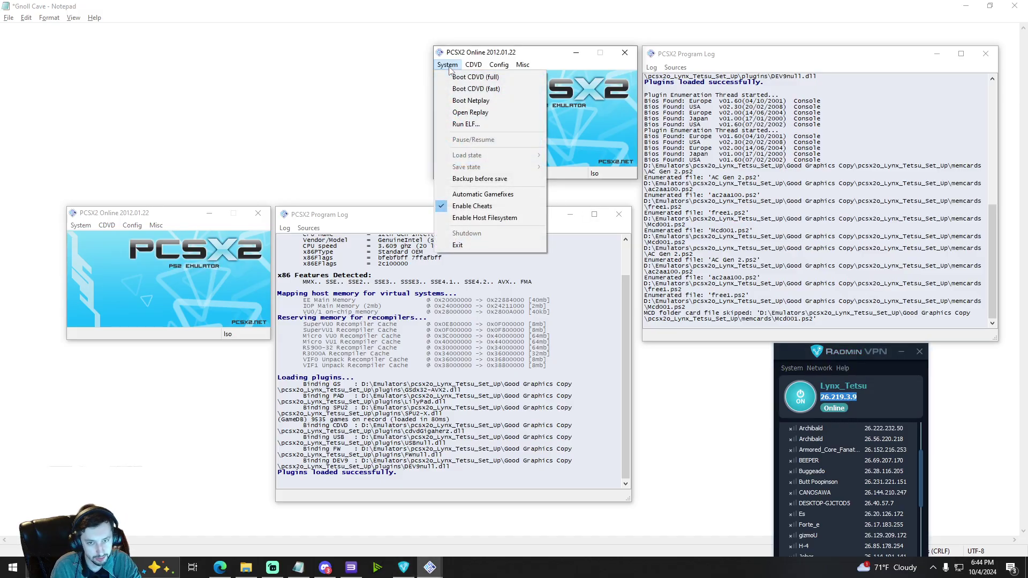
left_click(471, 101)
left_click(522, 82)
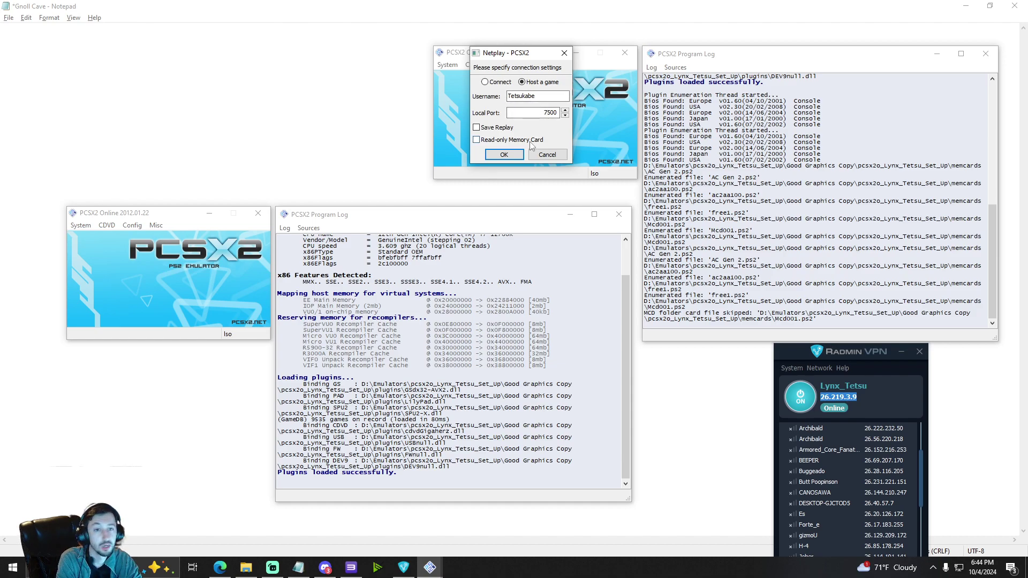
left_click(507, 159)
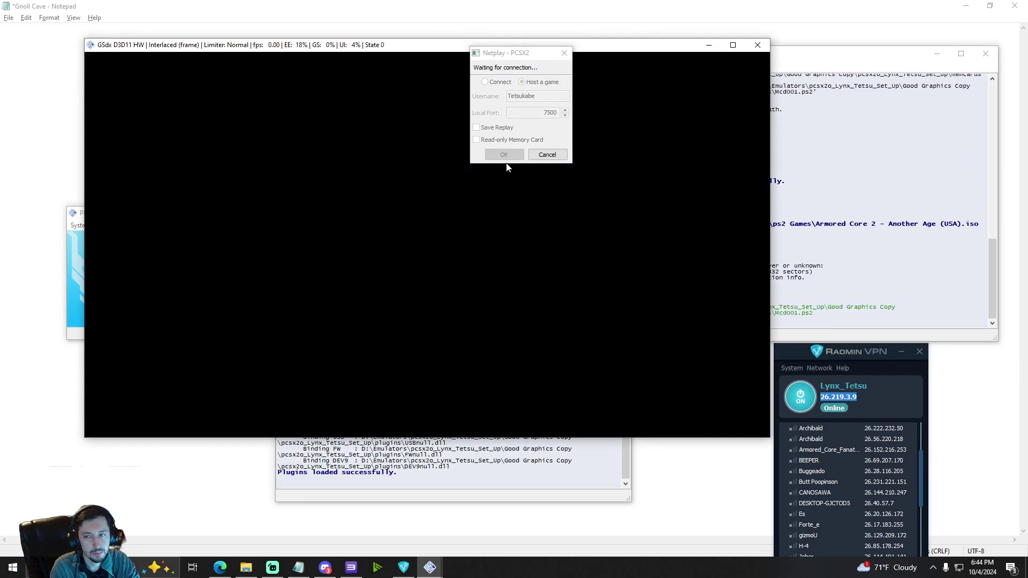
left_click_drag(258, 47, 338, 33)
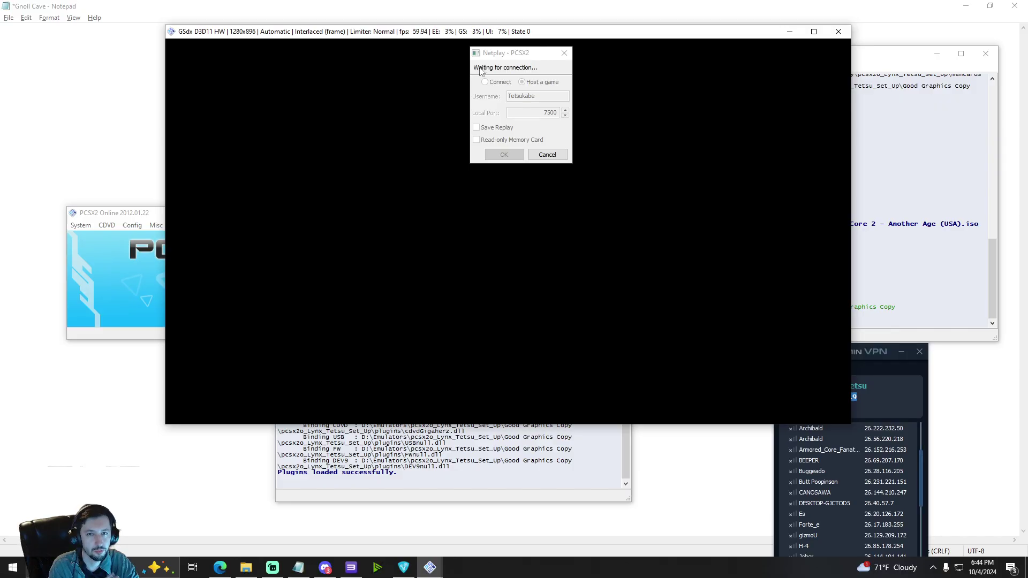
Try to connect the second emulator instance through Netplay, appending 1 to the username and using the copied VPN address as host address.
left_click(88, 229)
left_click(81, 226)
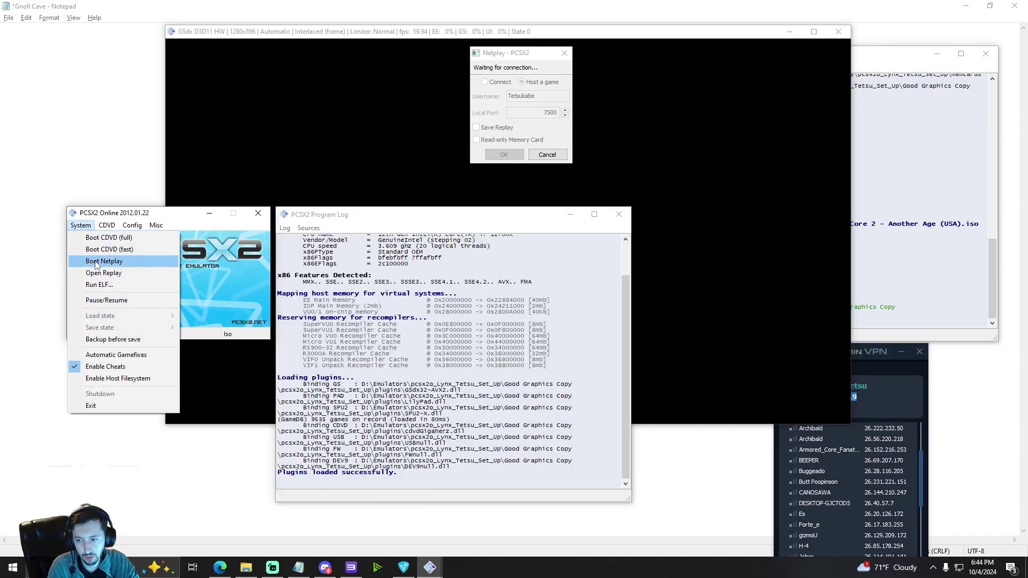
left_click(99, 262)
left_click(119, 242)
left_click(186, 257)
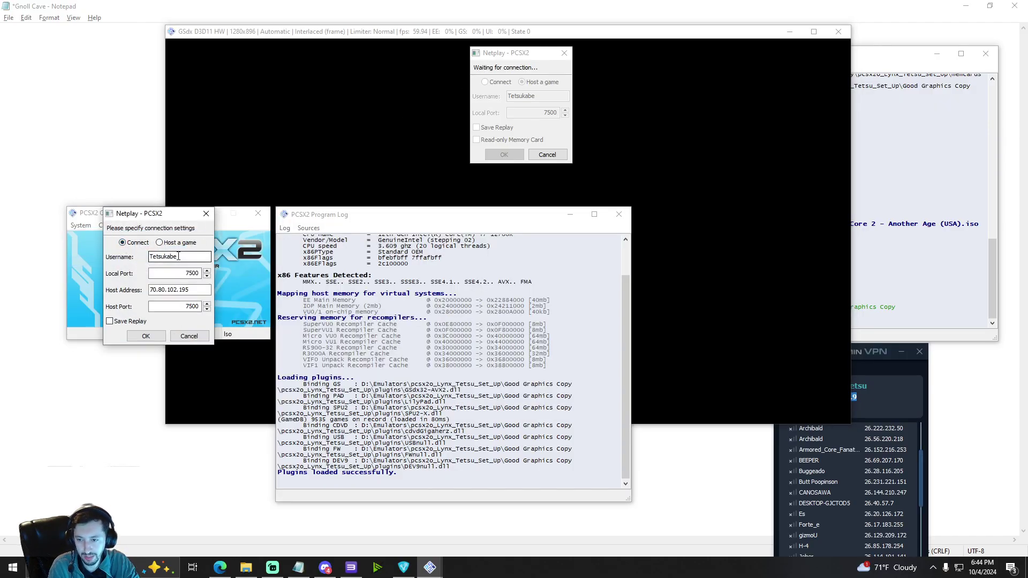
type("1")
key("Tab")
key("Tab")
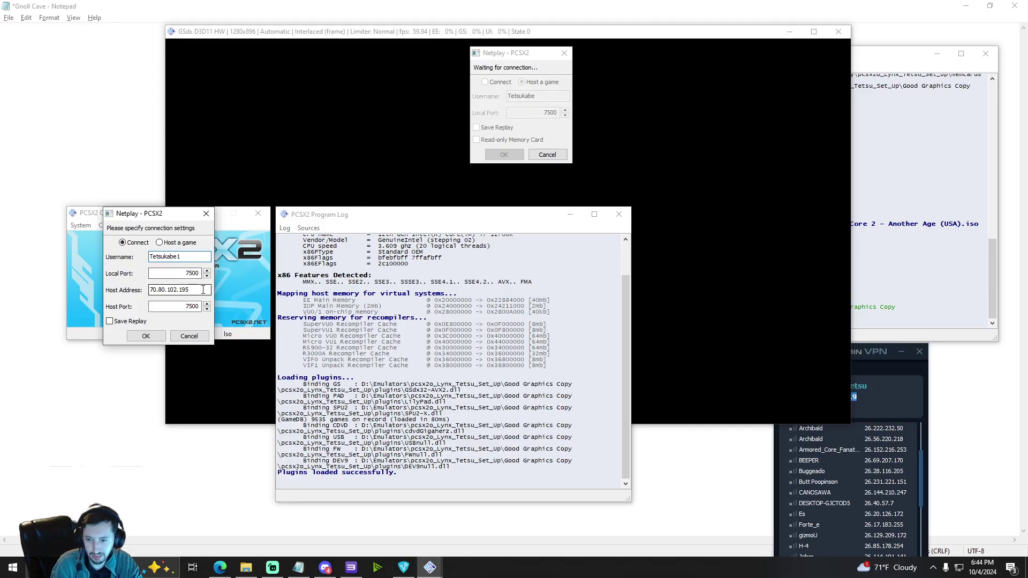
key("ctrl+v")
left_click(144, 336)
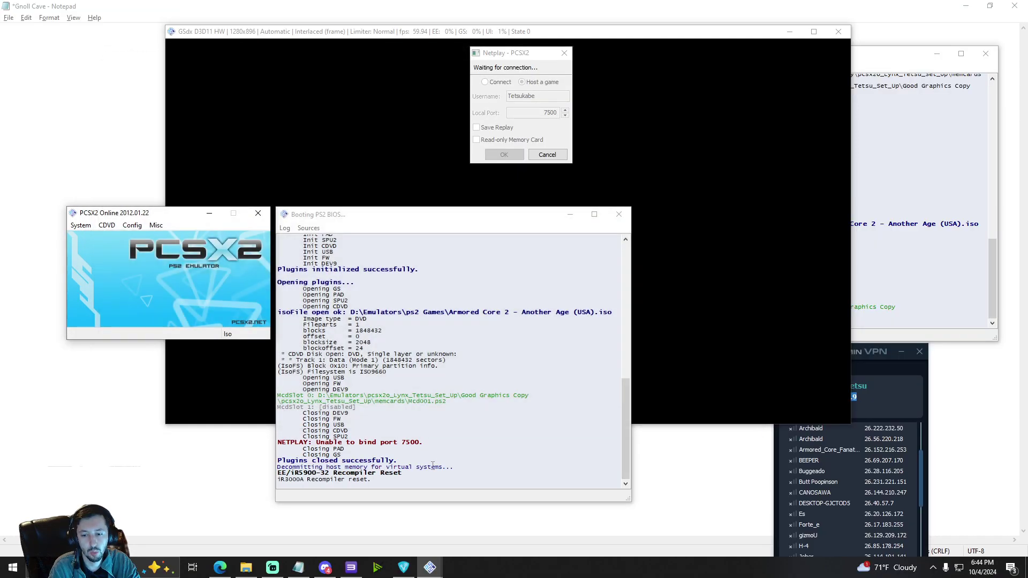
Set the second instance's Netplay local port to 7499, try connecting to the host again, and dismiss the restart notice.
left_click(81, 226)
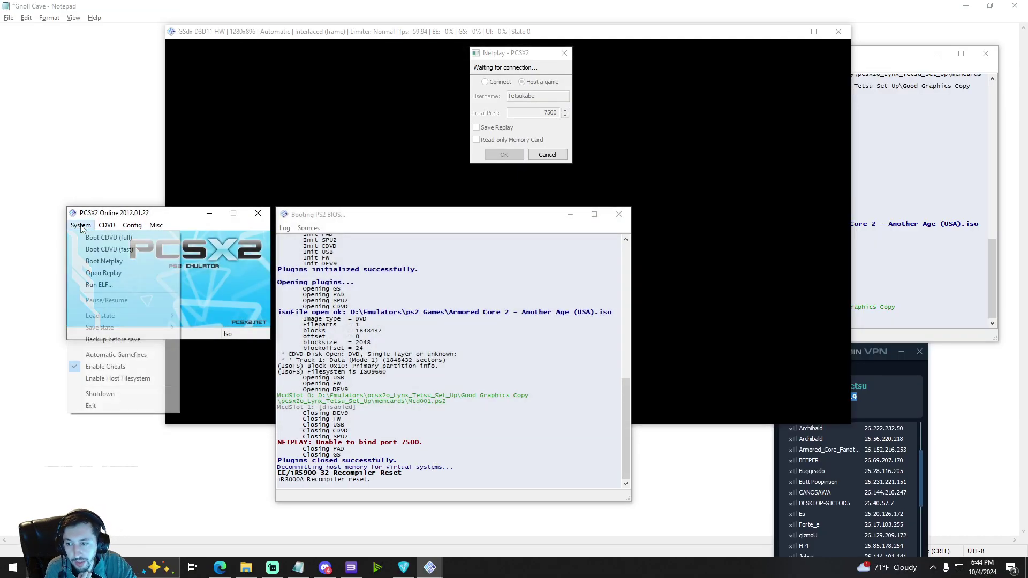
left_click(105, 260)
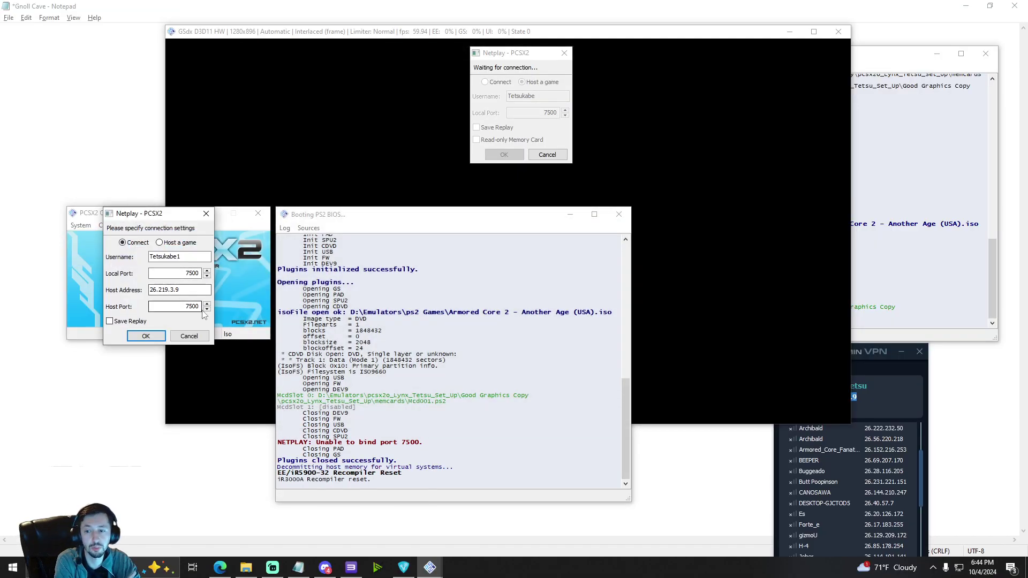
left_click(207, 275)
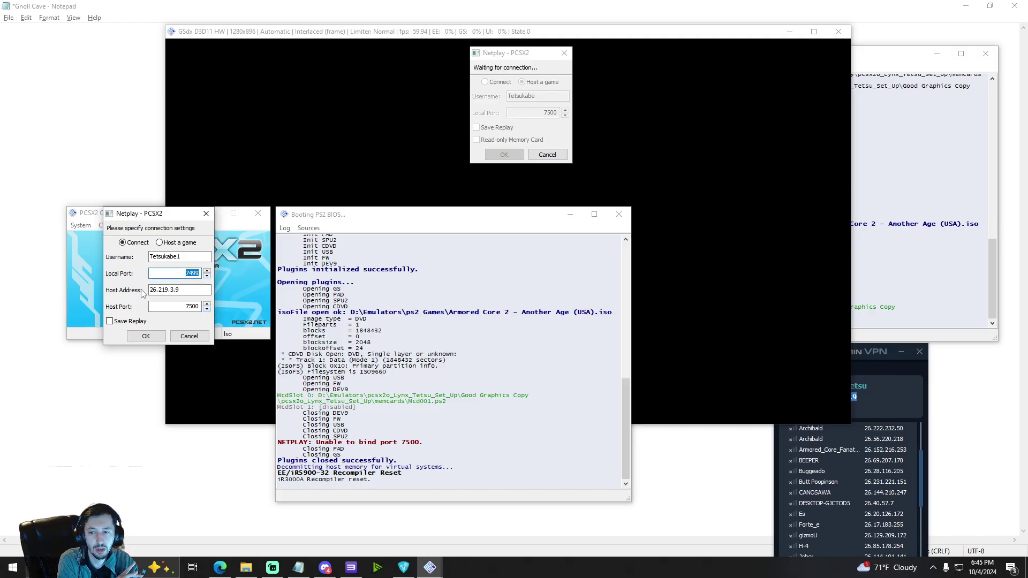
left_click(145, 337)
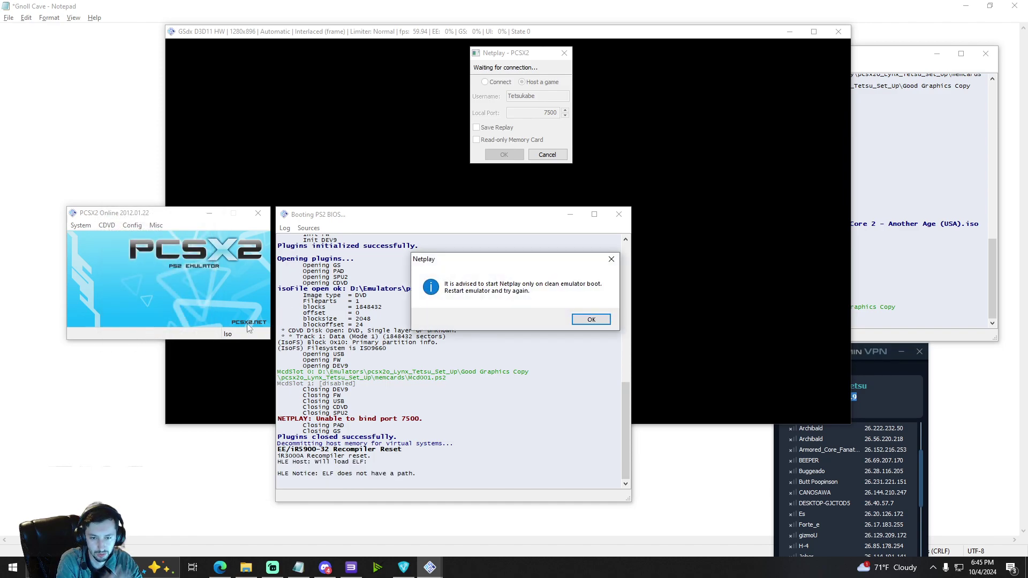
key("Return")
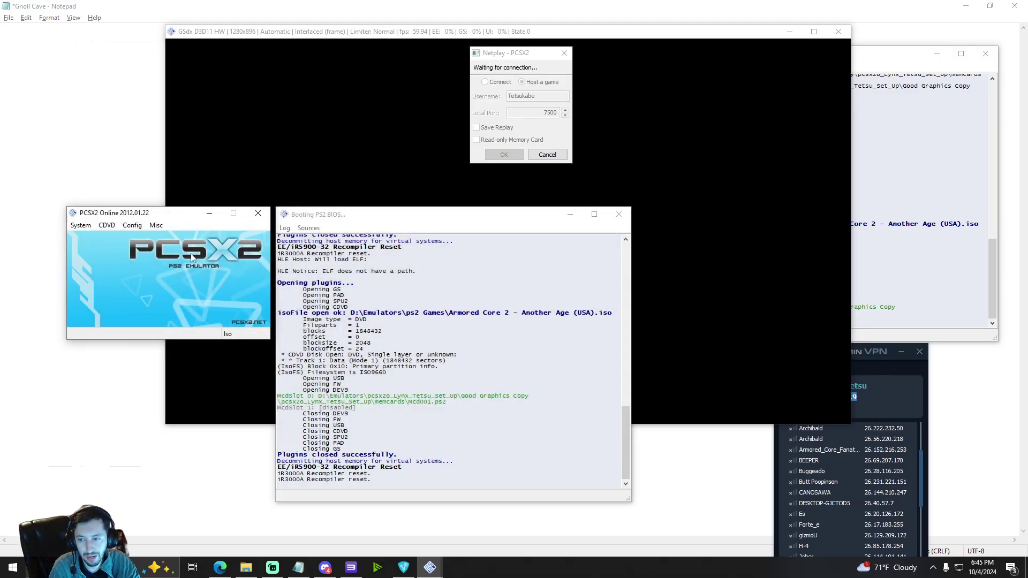
Browse to the Emulators folder on Local Disk (D:) in File Explorer.
left_click(246, 567)
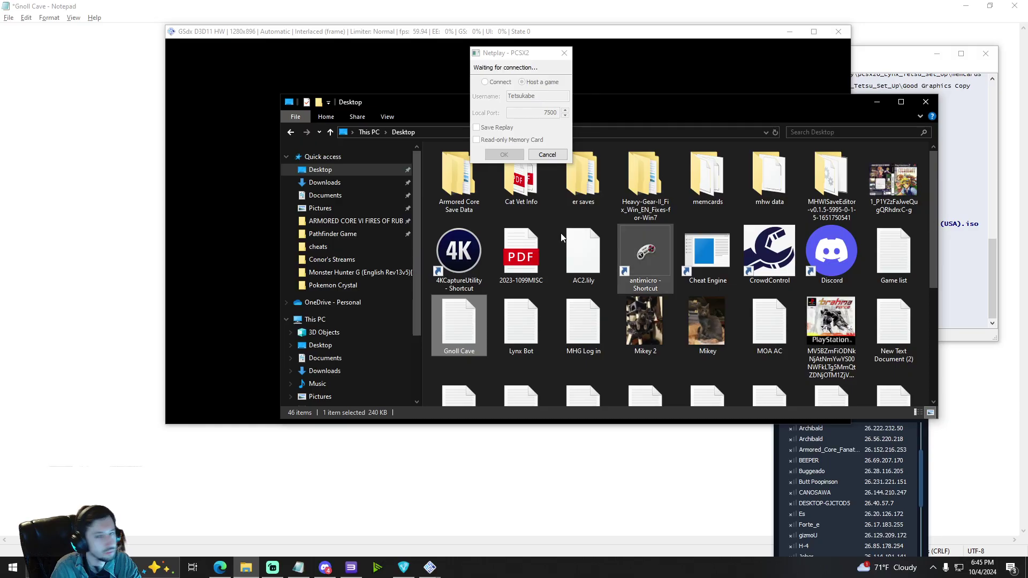
scroll(358, 305, "down", 2)
scroll(361, 311, "up", 3)
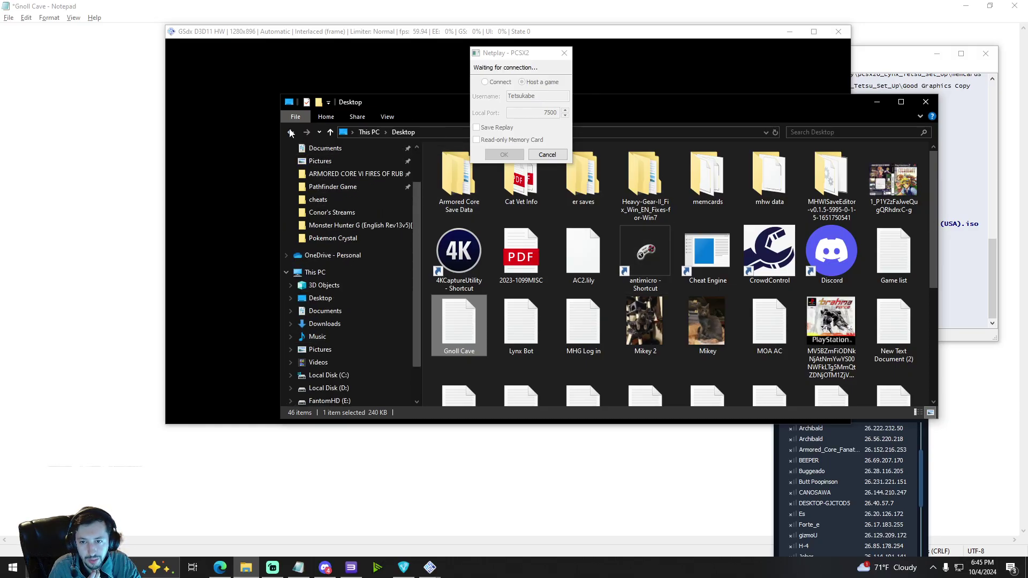
left_click(292, 132)
left_click(305, 133)
scroll(365, 348, "down", 2)
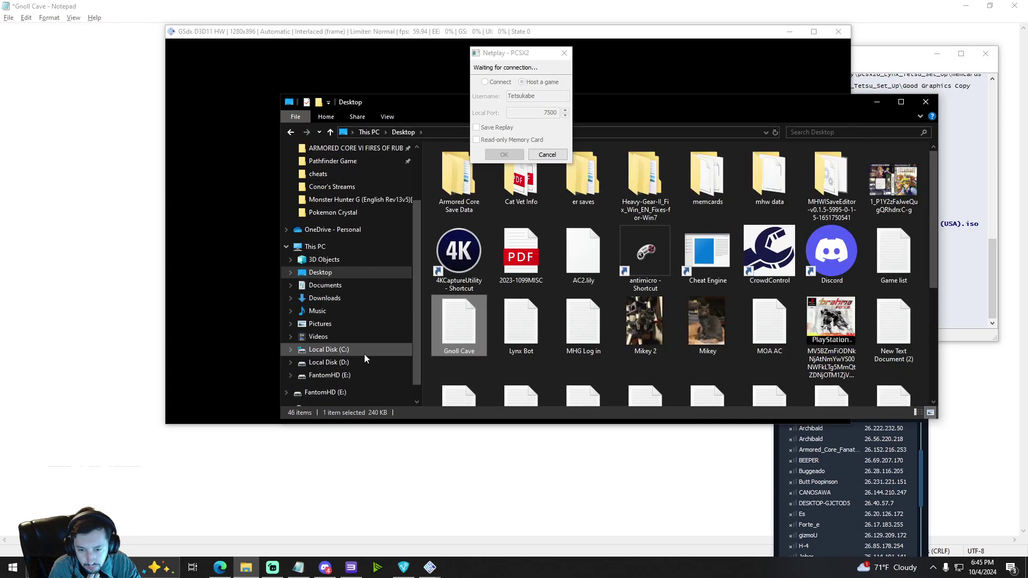
left_click(353, 362)
double_click(475, 189)
scroll(476, 310, "down", 3)
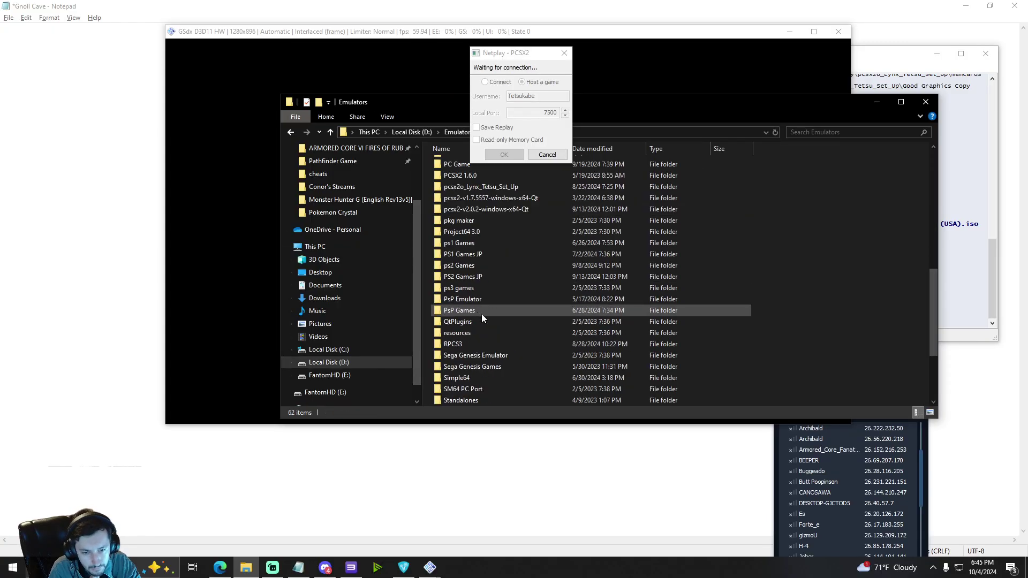
double_click(501, 213)
scroll(523, 248, "down", 1)
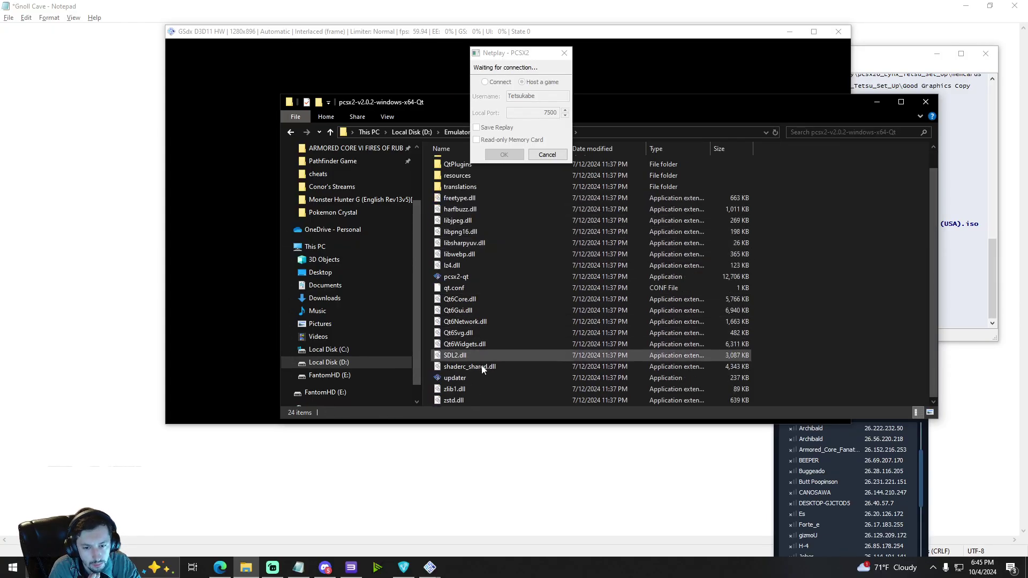
left_click(287, 134)
Launch another PCSX2 Online instance from the pcsx2o_Lynx_Tetsu_Set_Up folder inside Good Graphics Copy.
scroll(514, 332, "down", 2)
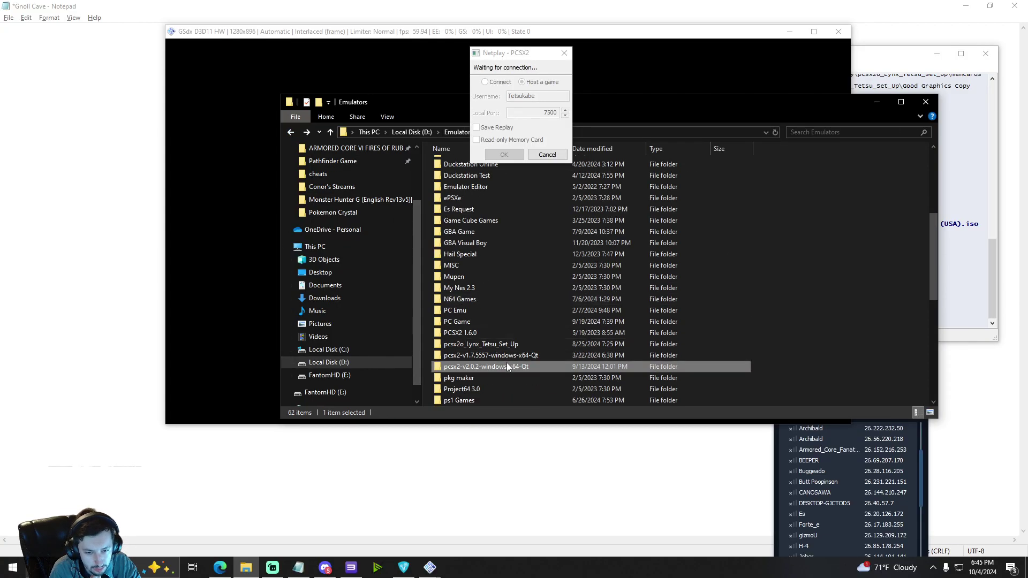
double_click(471, 348)
double_click(465, 178)
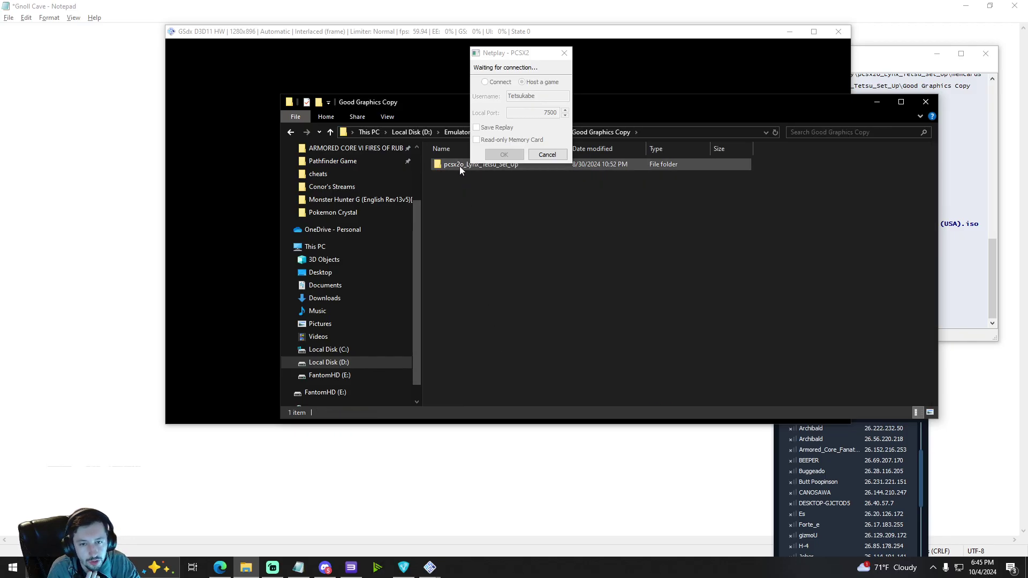
double_click(460, 166)
double_click(470, 281)
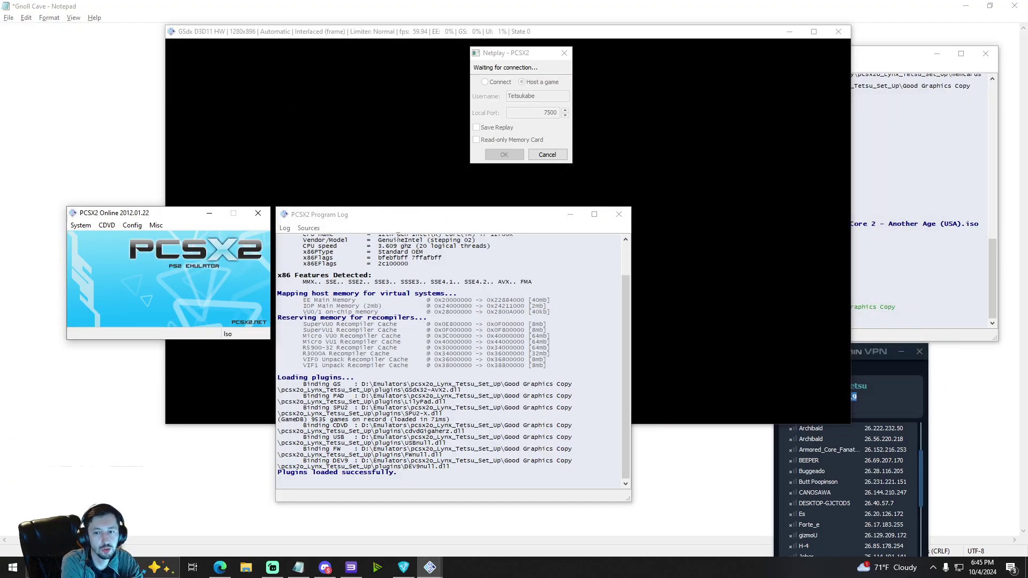
Connect the relaunched instance to the waiting host through Netplay, keeping local port 7499 and host port 7500.
left_click(88, 224)
left_click(103, 260)
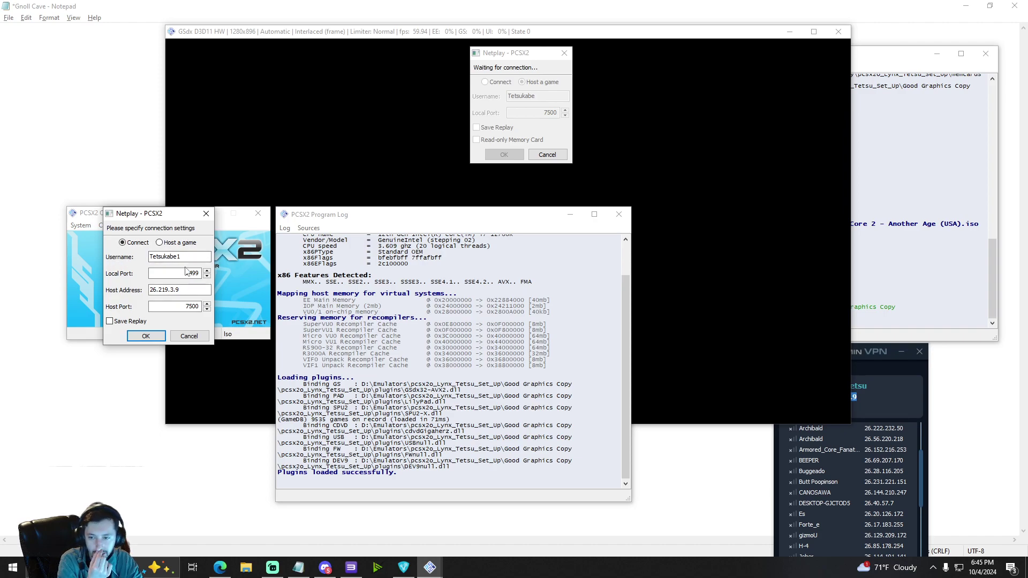
left_click(146, 336)
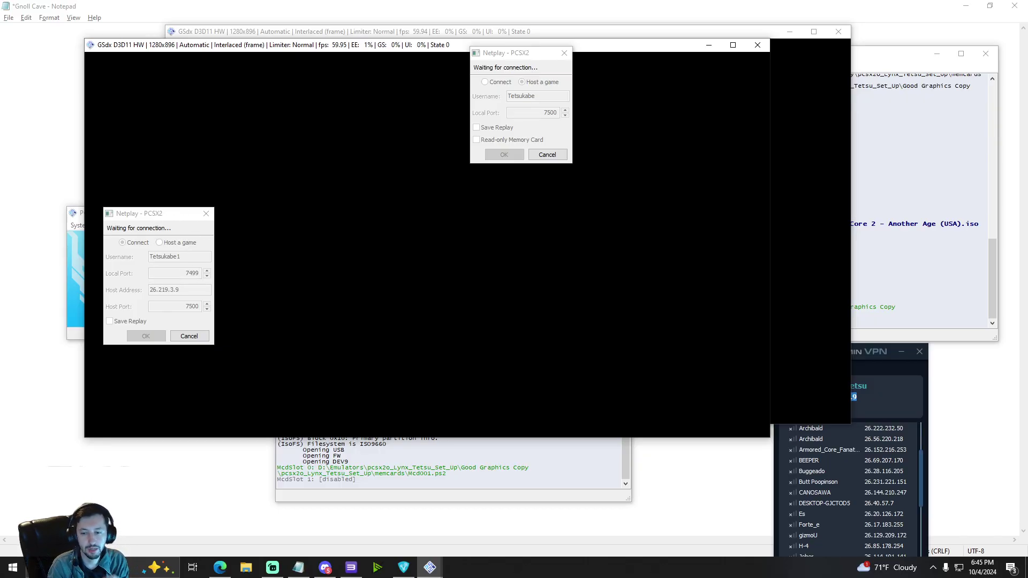
left_click(171, 270)
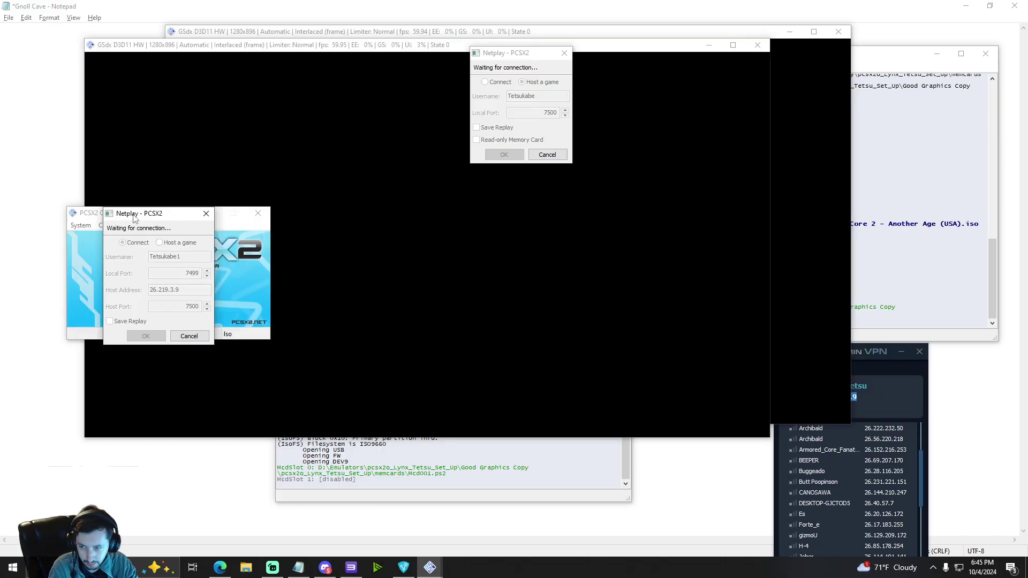
mouse_move(327, 571)
mouse_move(404, 568)
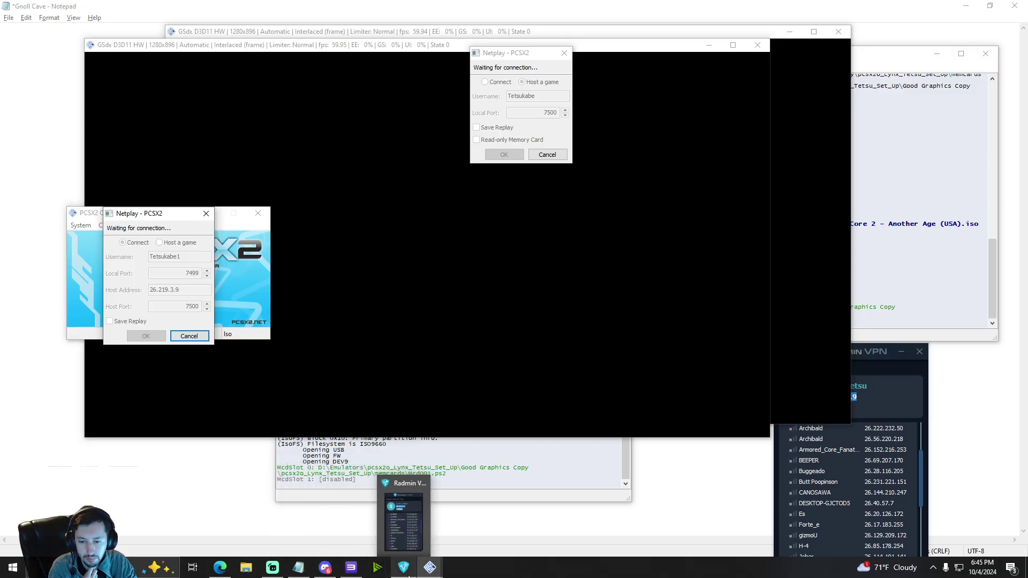
mouse_move(402, 545)
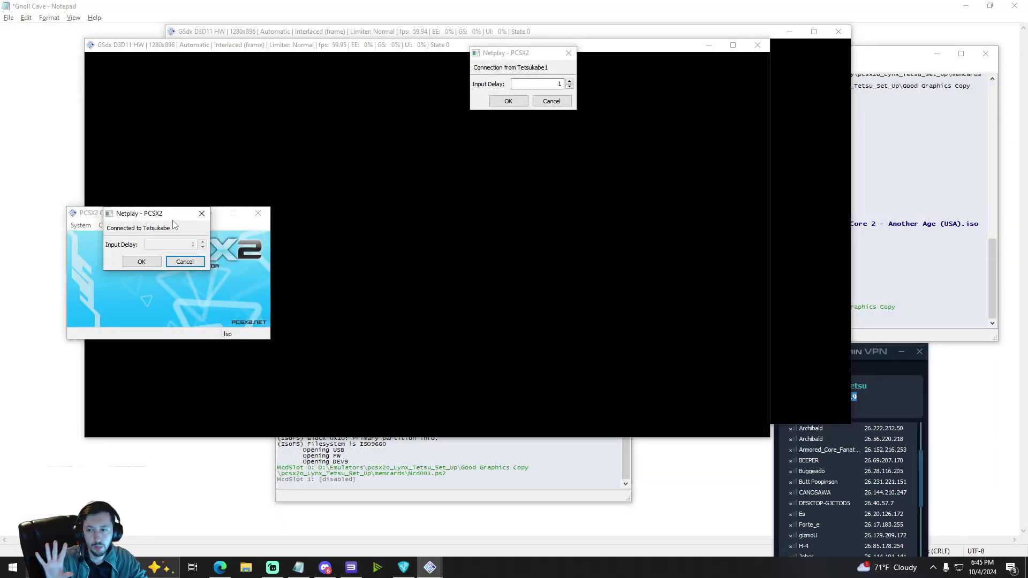
Accept the Netplay connection in both instances with an input delay of 1 and bring the game windows into view.
left_click(146, 263)
left_click(506, 104)
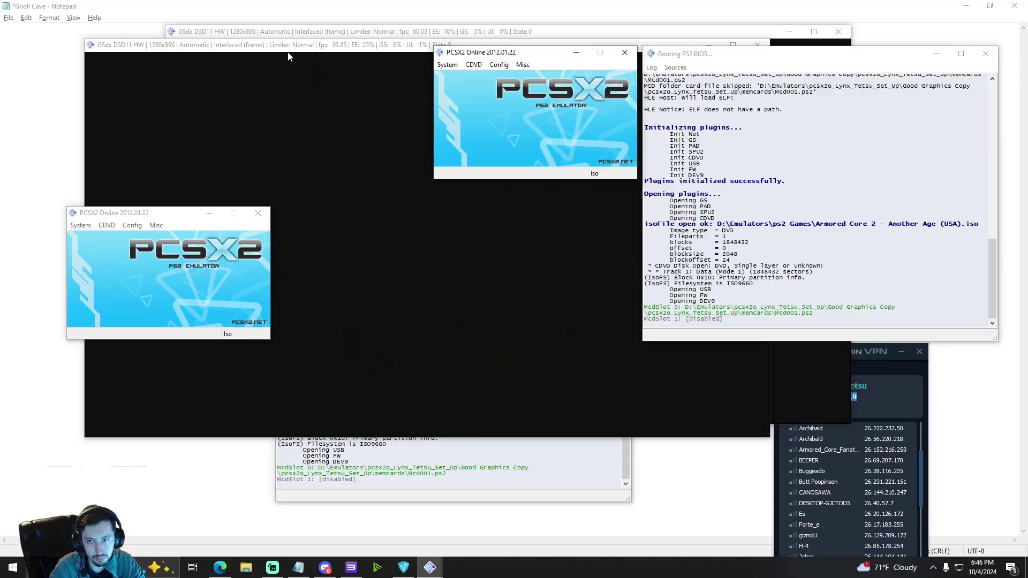
left_click(297, 39)
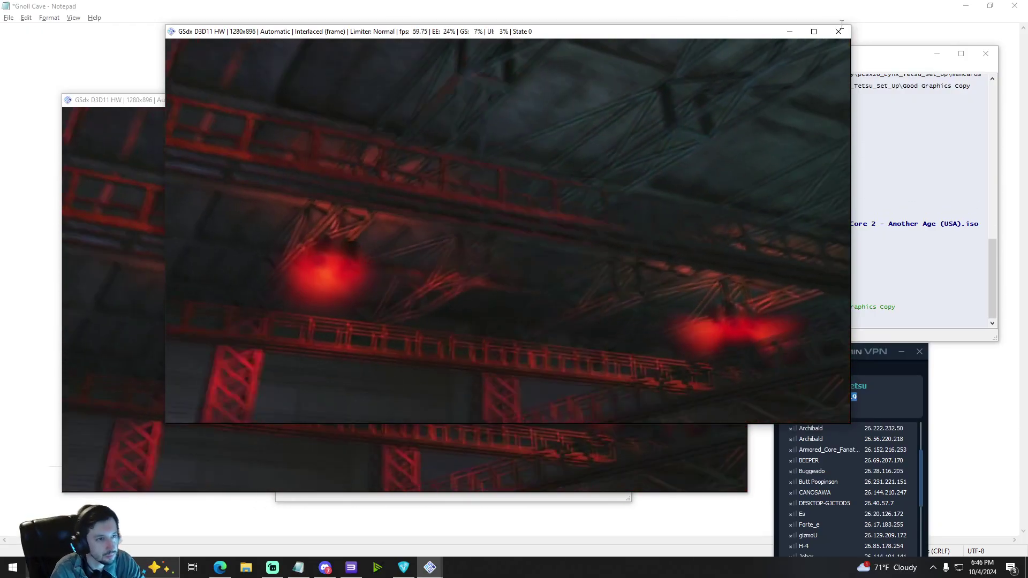
End the running netplay session and close both emulator instances along with their log windows.
key("Escape")
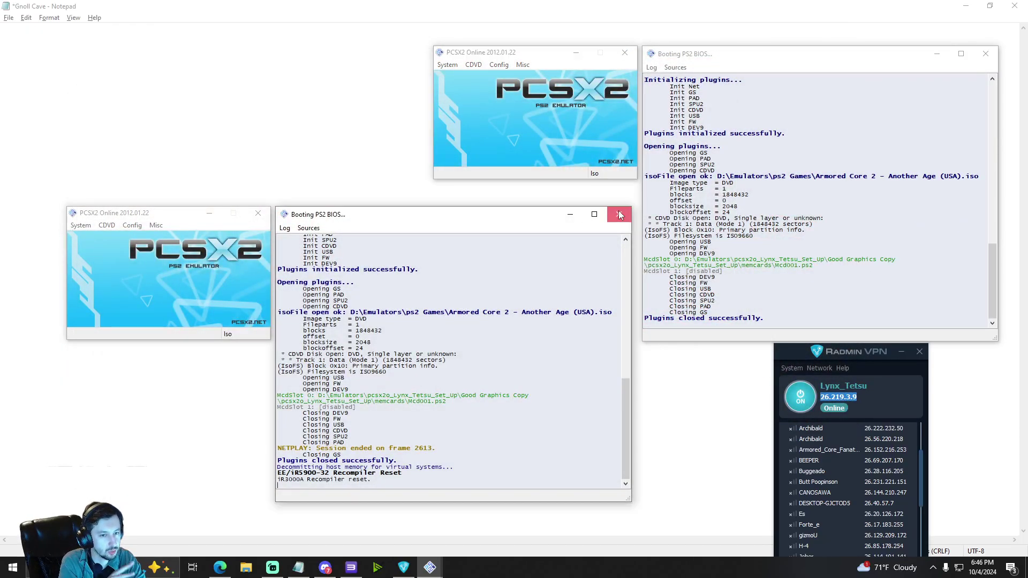
left_click(619, 214)
left_click(986, 53)
left_click(625, 52)
left_click(258, 214)
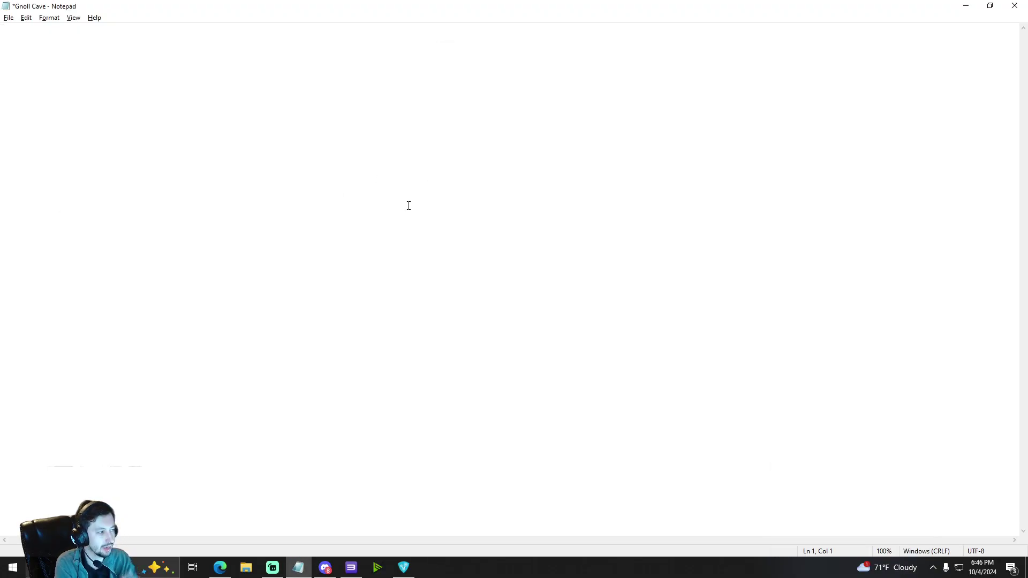